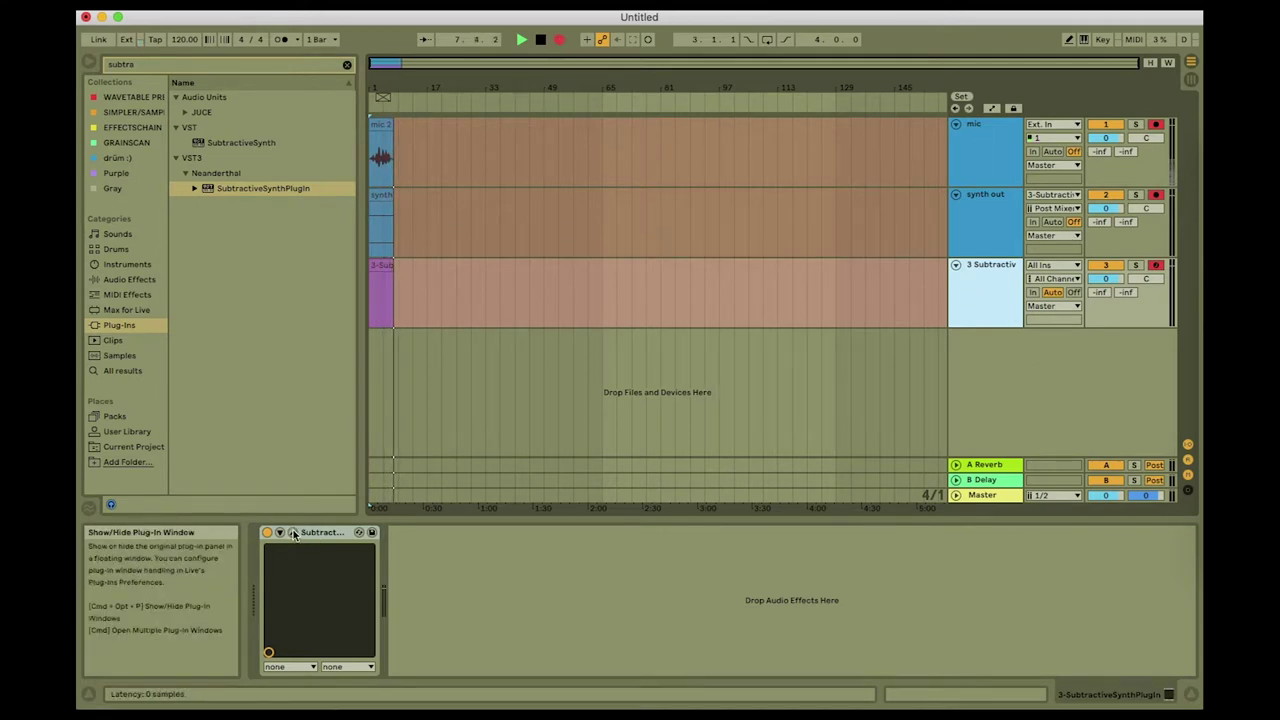
# Show the SubtractiveSynthPlugin window, move it up-right, and sweep Purity between 0% and 100%, ending at 100%.
pyautogui.click(293, 534)
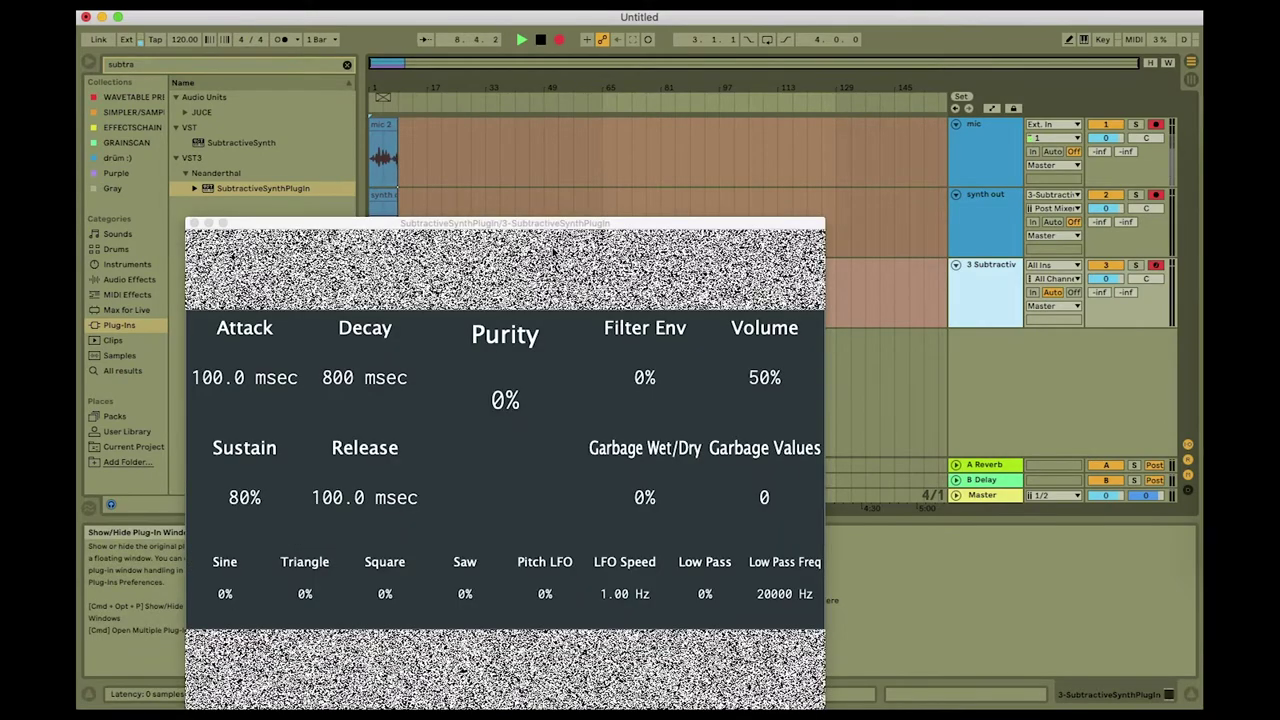
pyautogui.moveTo(547, 226); pyautogui.dragTo(623, 101)
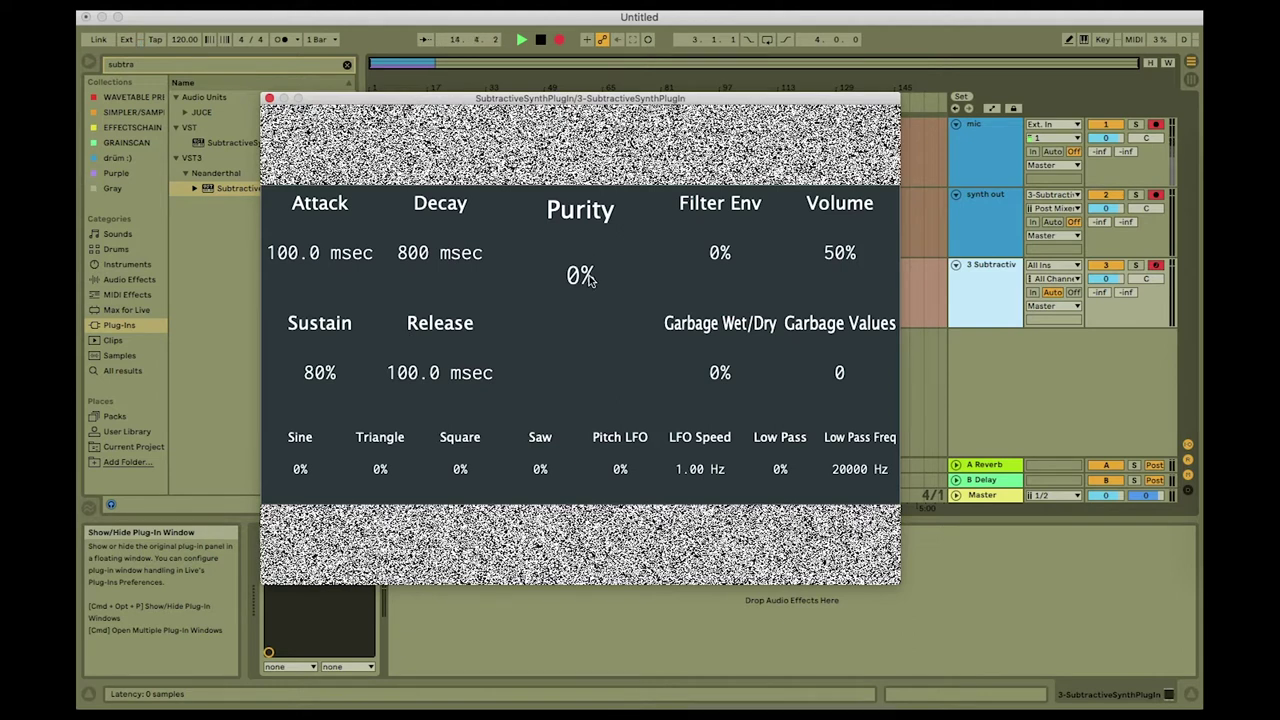
pyautogui.moveTo(590, 280); pyautogui.dragTo(583, 192)
pyautogui.moveTo(583, 192)
pyautogui.mouseDown()
pyautogui.moveTo(590, 96)
pyautogui.moveTo(581, 368)
pyautogui.mouseUp()
pyautogui.moveTo(580, 277); pyautogui.dragTo(590, 172)
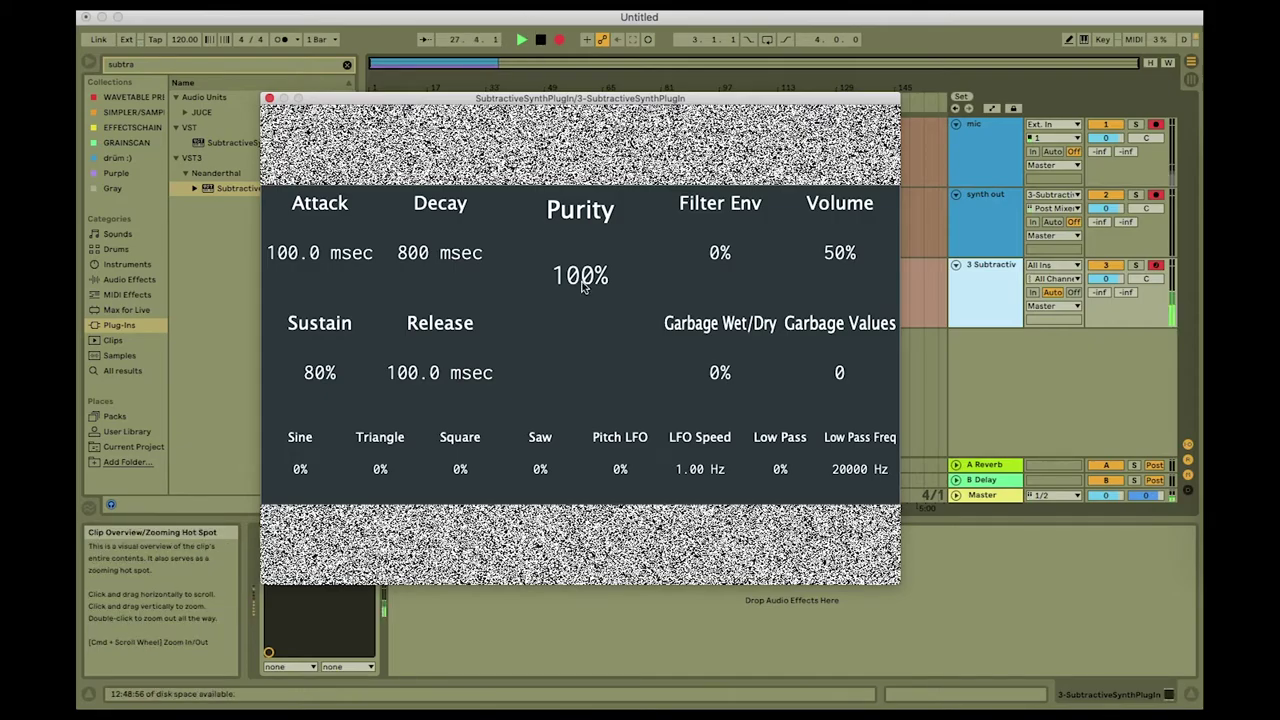
pyautogui.moveTo(583, 286)
pyautogui.mouseDown()
pyautogui.moveTo(543, 372)
pyautogui.moveTo(540, 329)
pyautogui.moveTo(573, 238)
pyautogui.mouseUp()
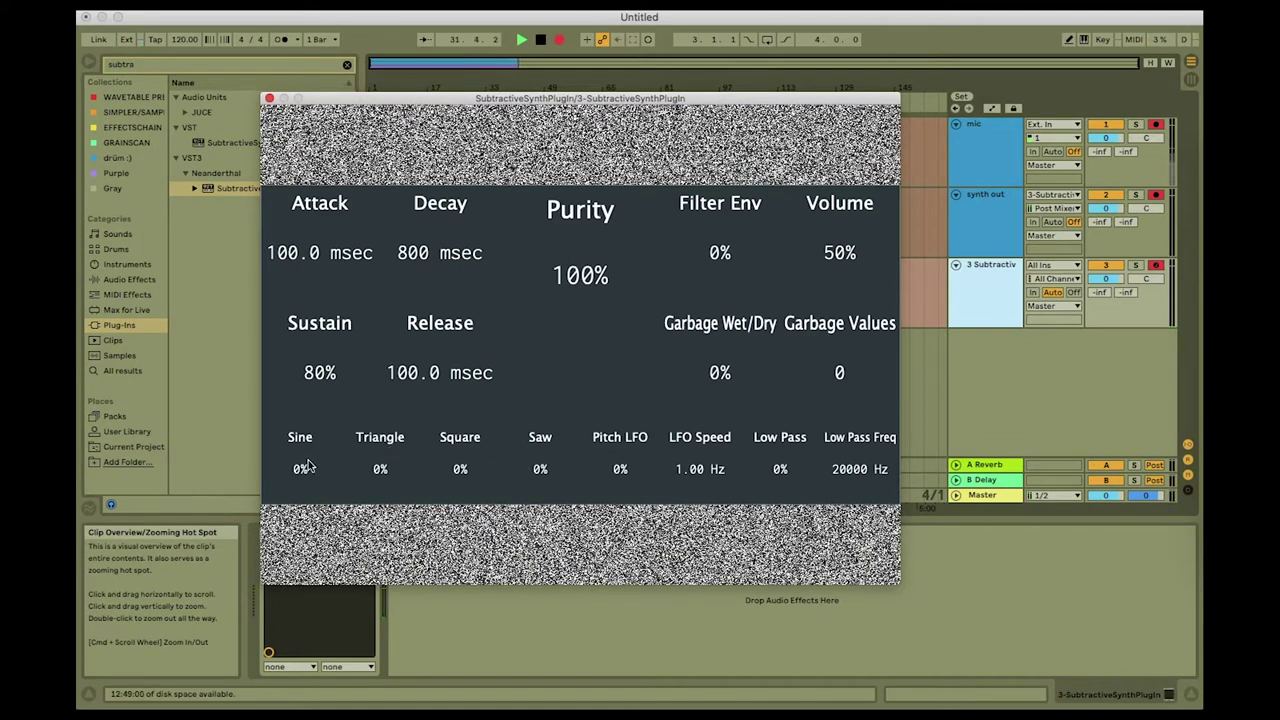
# Leave Sine at 0%, raise Triangle and Square to 100%, and lengthen Attack to 3.64 sec.
pyautogui.moveTo(304, 467); pyautogui.dragTo(300, 503)
pyautogui.moveTo(376, 472)
pyautogui.mouseDown()
pyautogui.moveTo(377, 414)
pyautogui.moveTo(374, 509)
pyautogui.moveTo(408, 229)
pyautogui.mouseUp()
pyautogui.moveTo(470, 466); pyautogui.dragTo(483, 113)
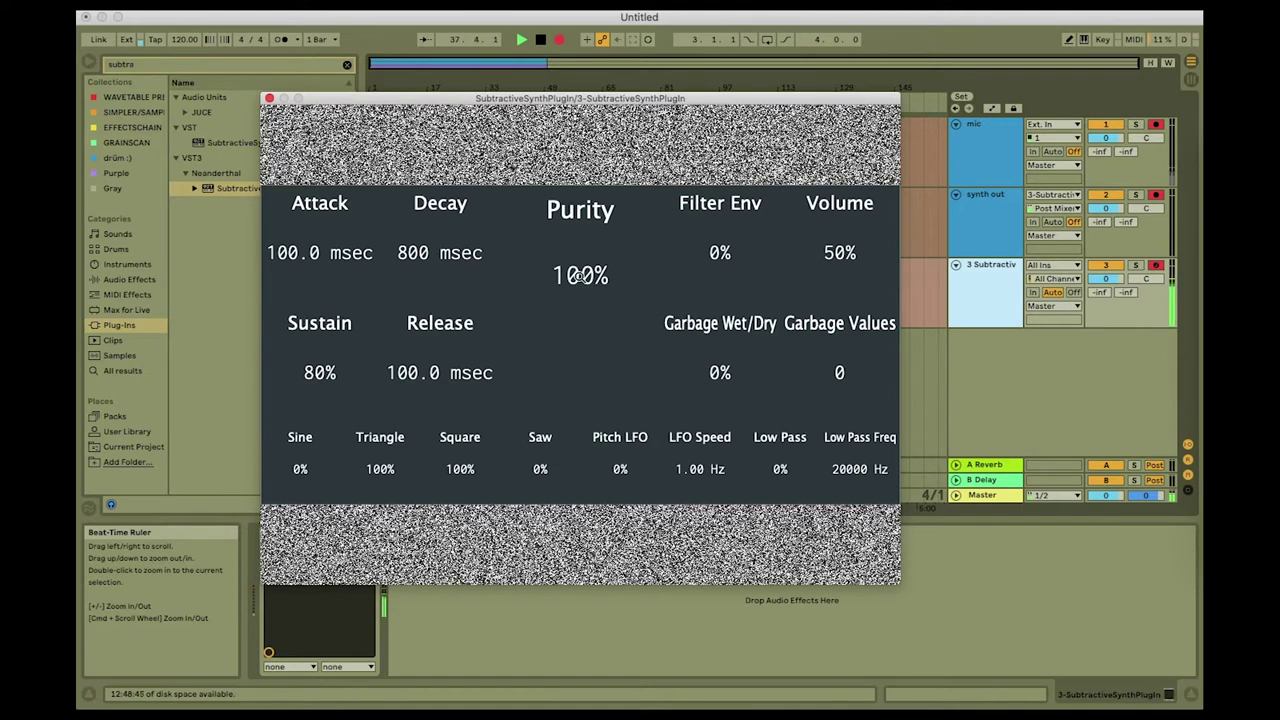
pyautogui.moveTo(310, 255)
pyautogui.mouseDown()
pyautogui.moveTo(307, 284)
pyautogui.moveTo(316, 190)
pyautogui.mouseUp()
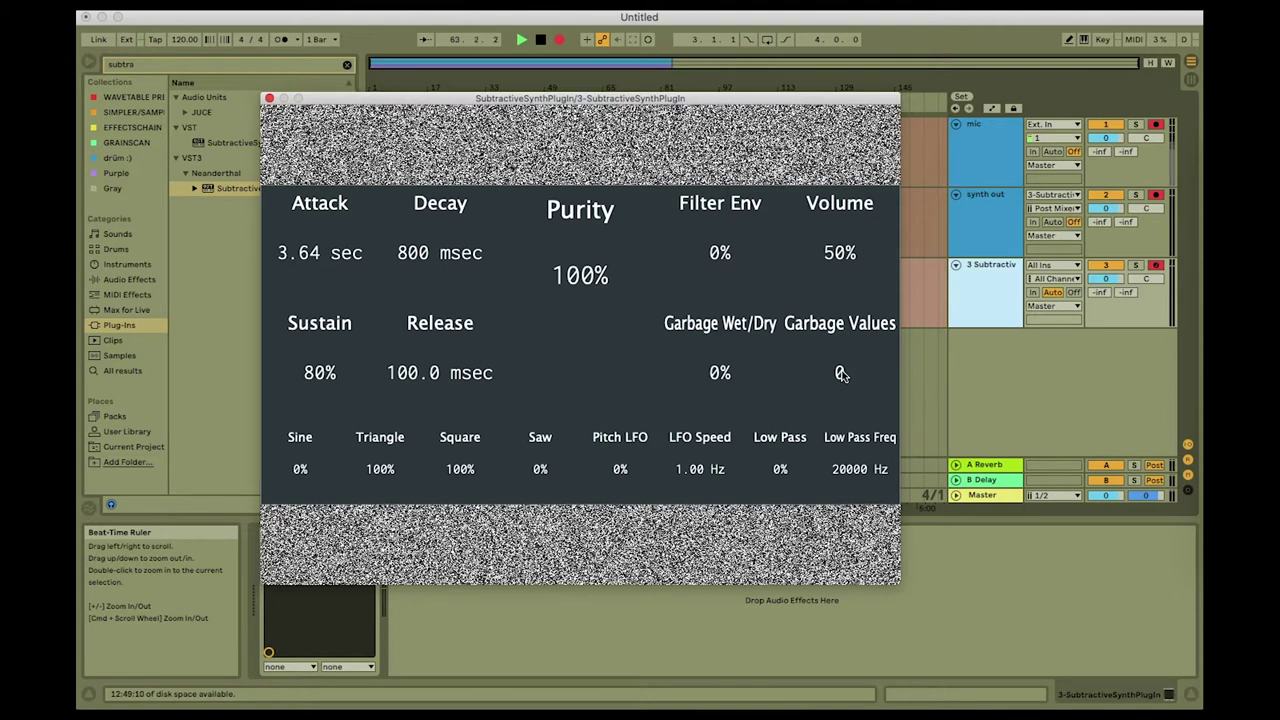
# Set Garbage Values to 33 and Garbage Wet/Dry, Low Pass and Filter Env to 100%.
pyautogui.scroll(2, 841, 372)
pyautogui.scroll(10, 840, 375)
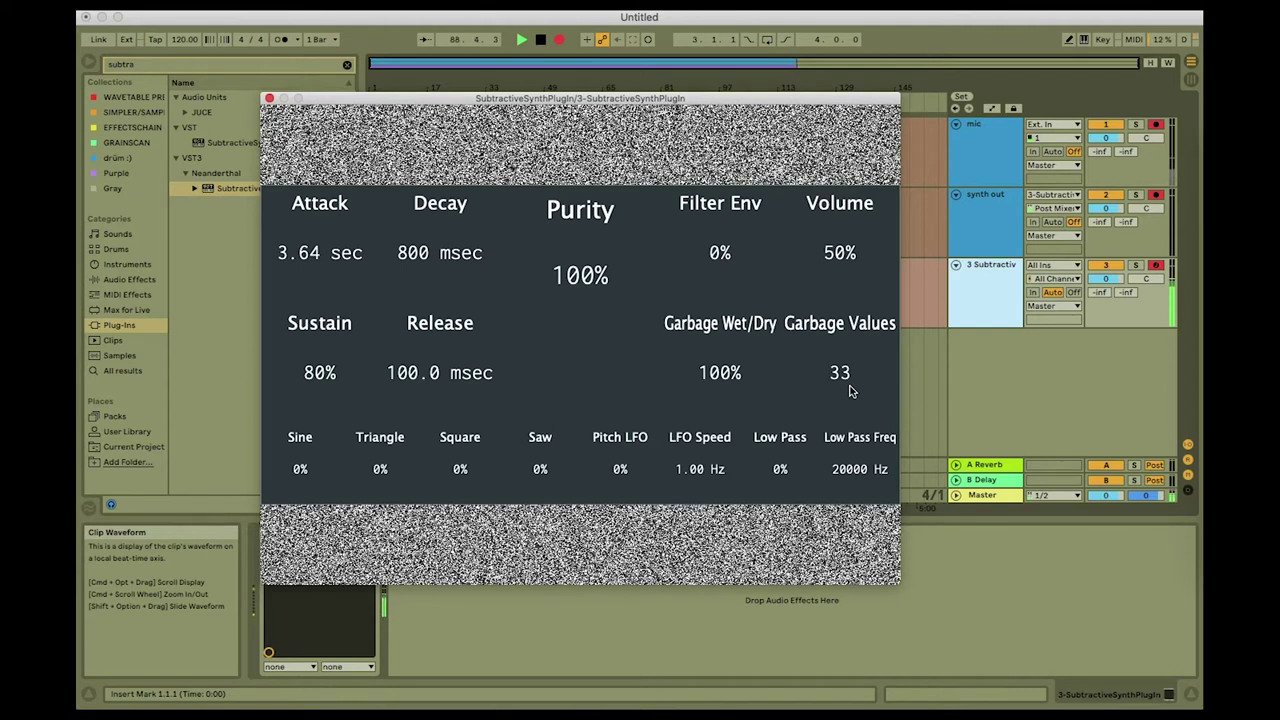
pyautogui.moveTo(784, 466); pyautogui.dragTo(798, 281)
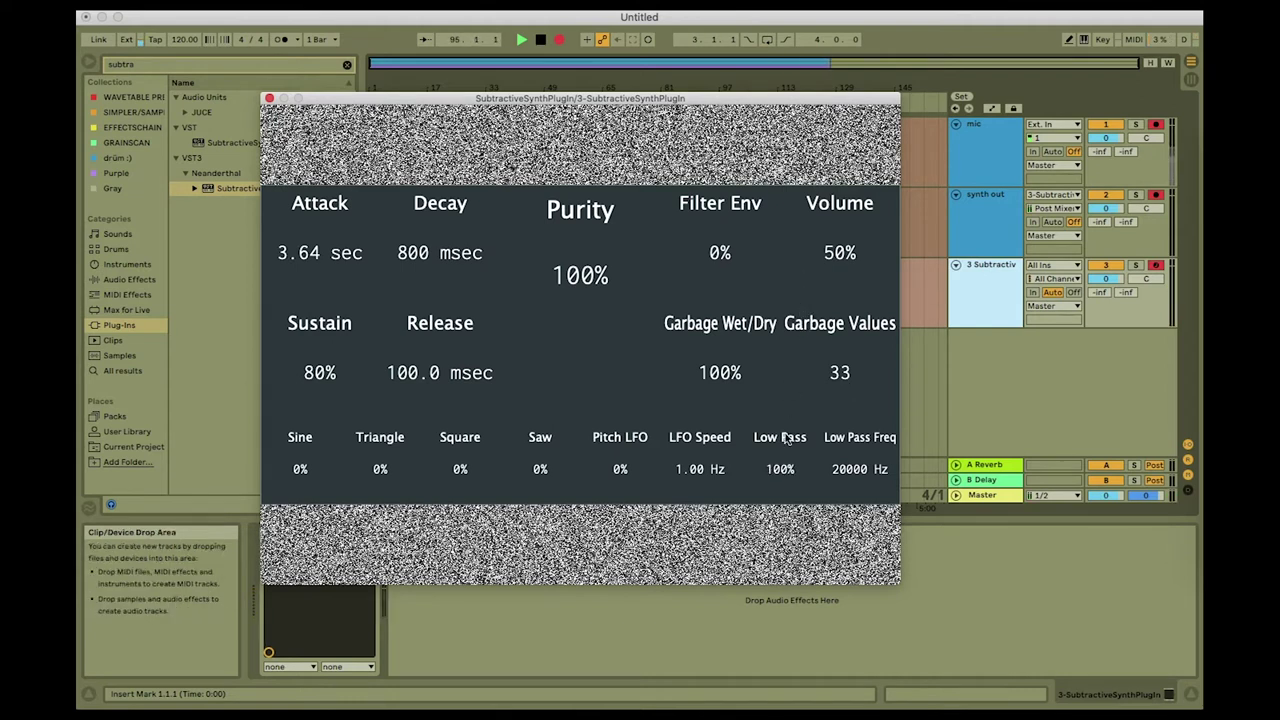
pyautogui.moveTo(722, 252); pyautogui.dragTo(723, 180)
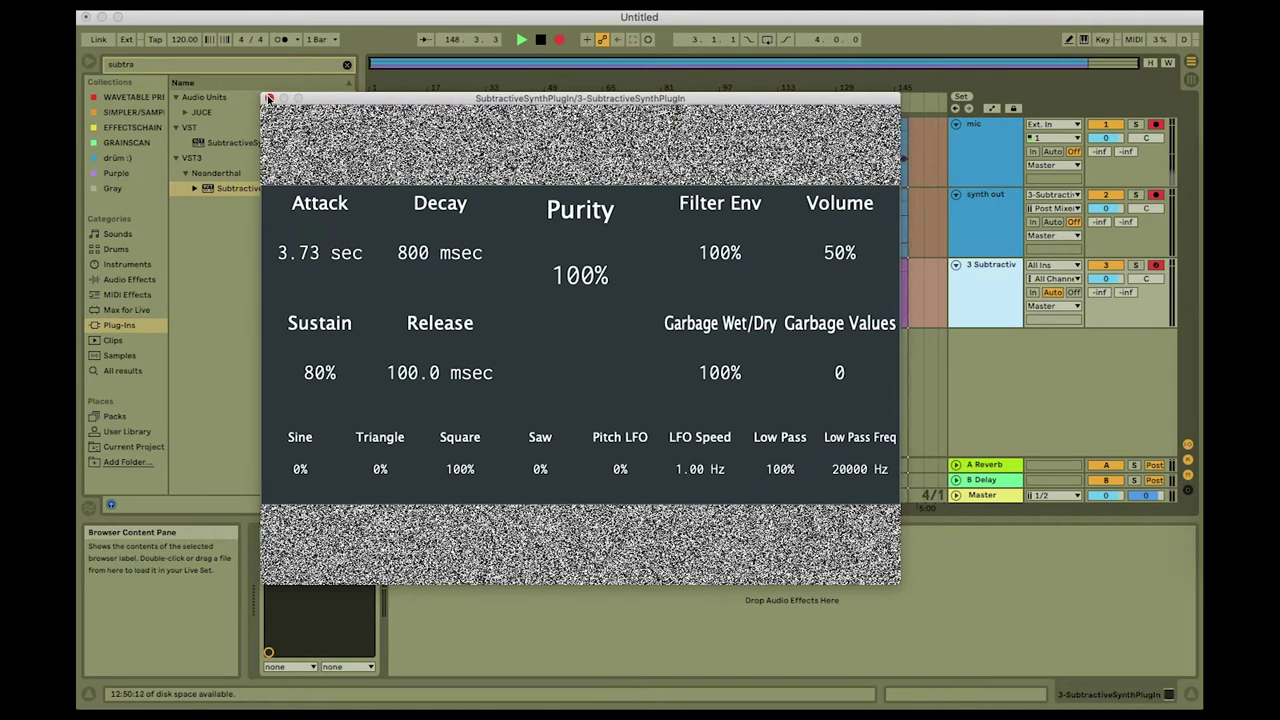
# In Xcode, read through SynthVoice.cpp, view WavetableOscillator.cpp, then return to Ableton Live.
pyautogui.press('super+Tab')
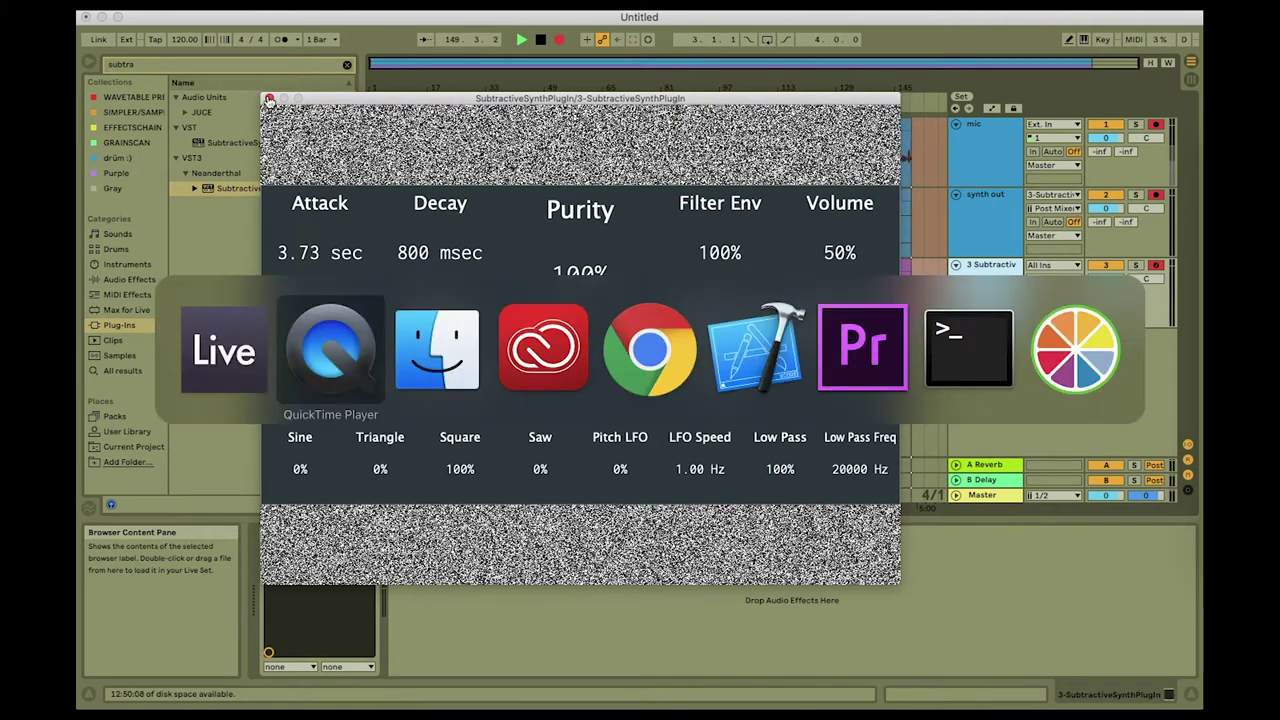
pyautogui.press('super+Tab')
pyautogui.press('super+Tab')
pyautogui.press('super+Tab')
pyautogui.press('super+Tab')
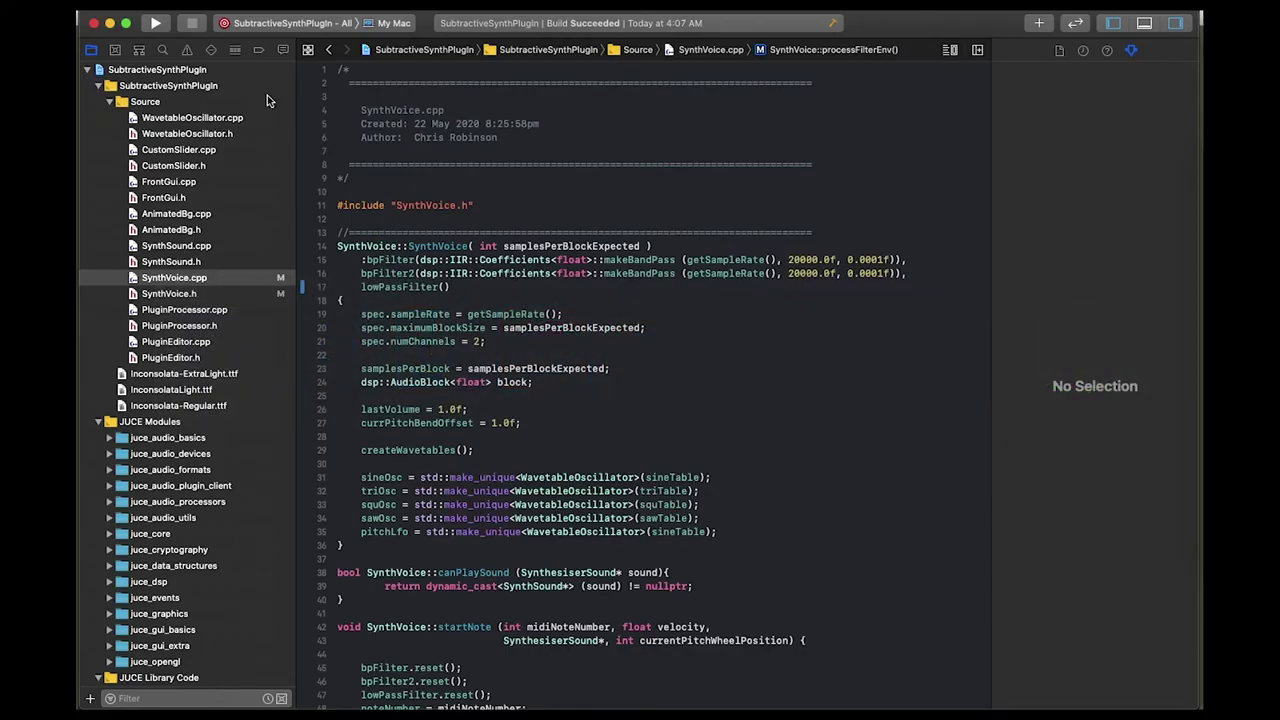
pyautogui.scroll(-5, 534, 271)
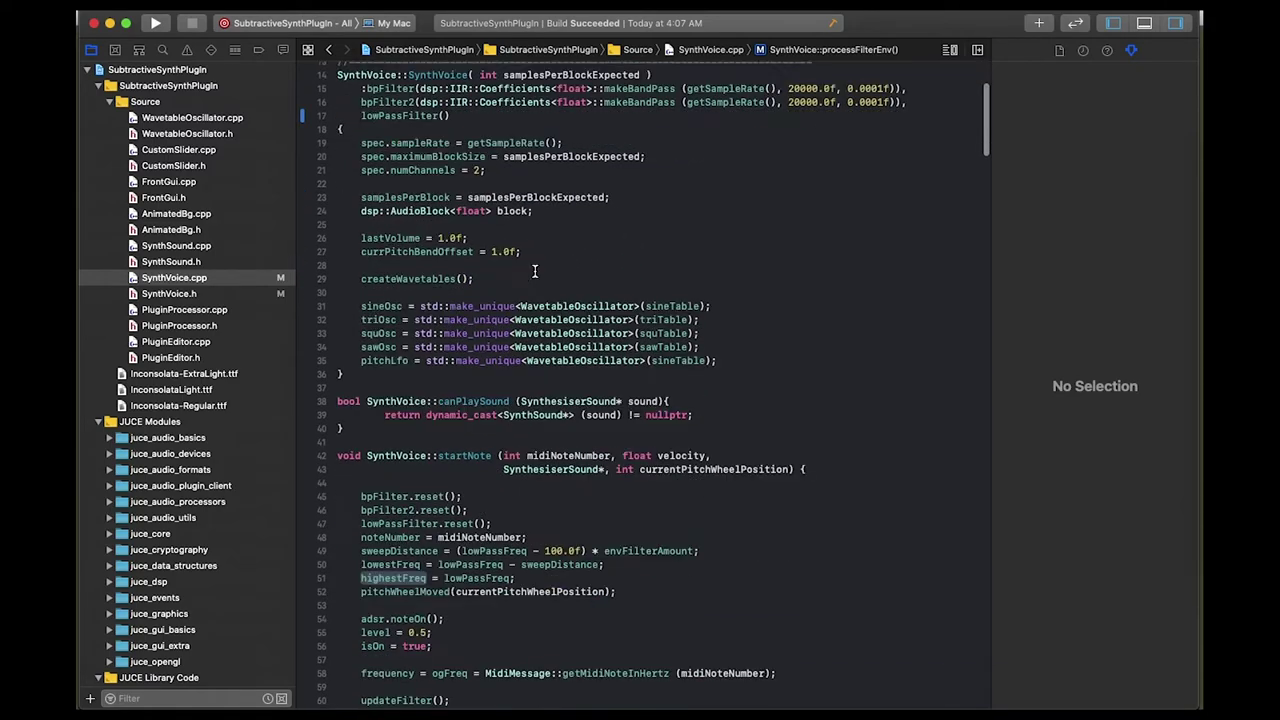
pyautogui.scroll(-10, 534, 271)
pyautogui.scroll(-10, 520, 285)
pyautogui.scroll(-5, 505, 300)
pyautogui.scroll(-3, 495, 316)
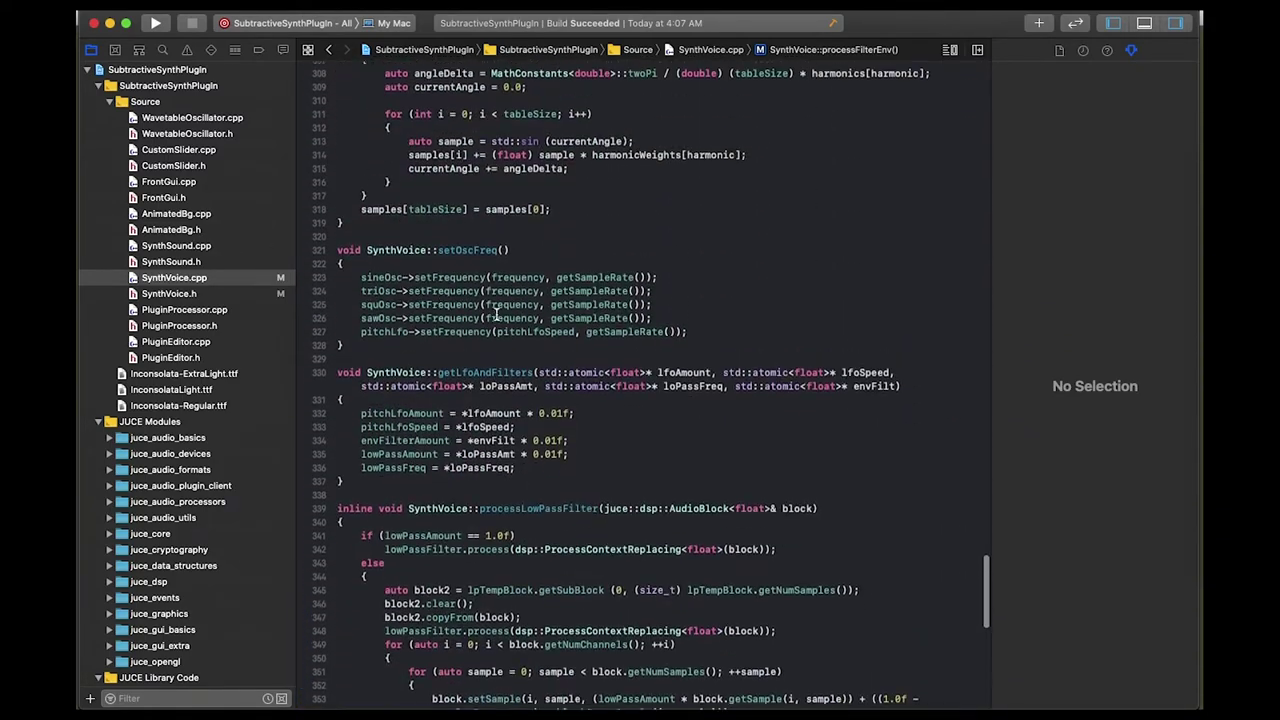
pyautogui.click(162, 120)
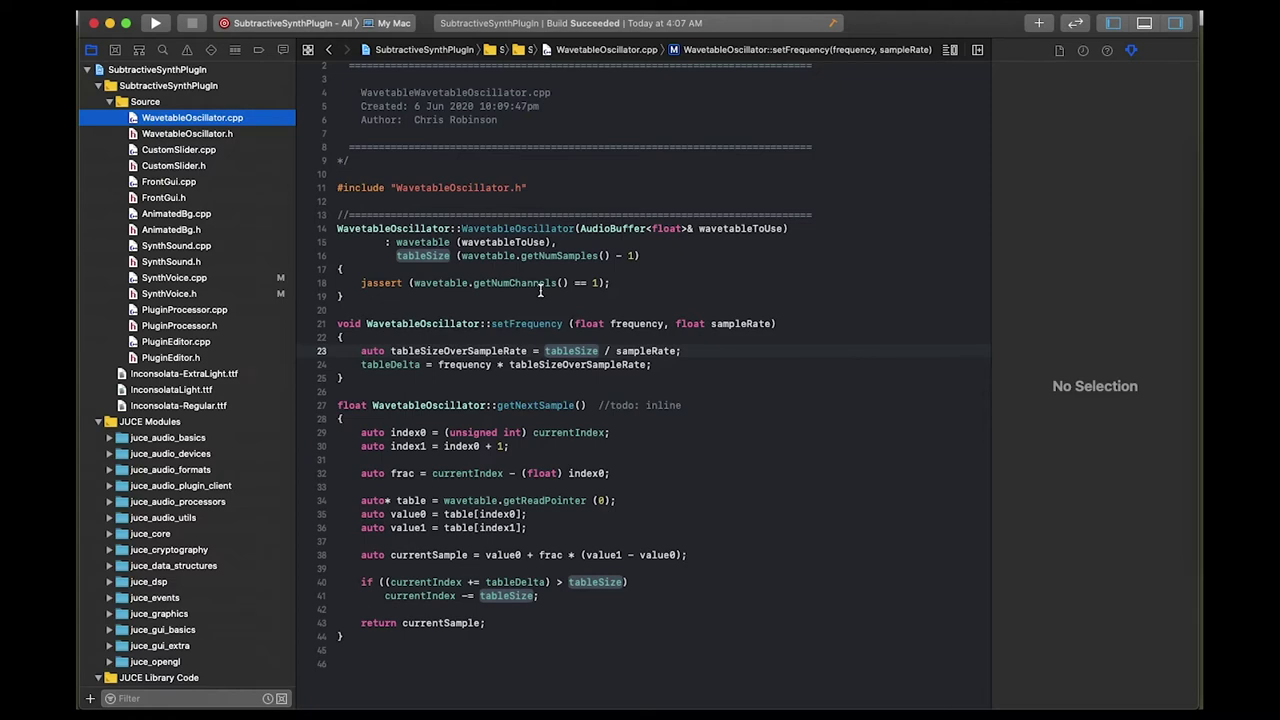
pyautogui.press('super+Tab')
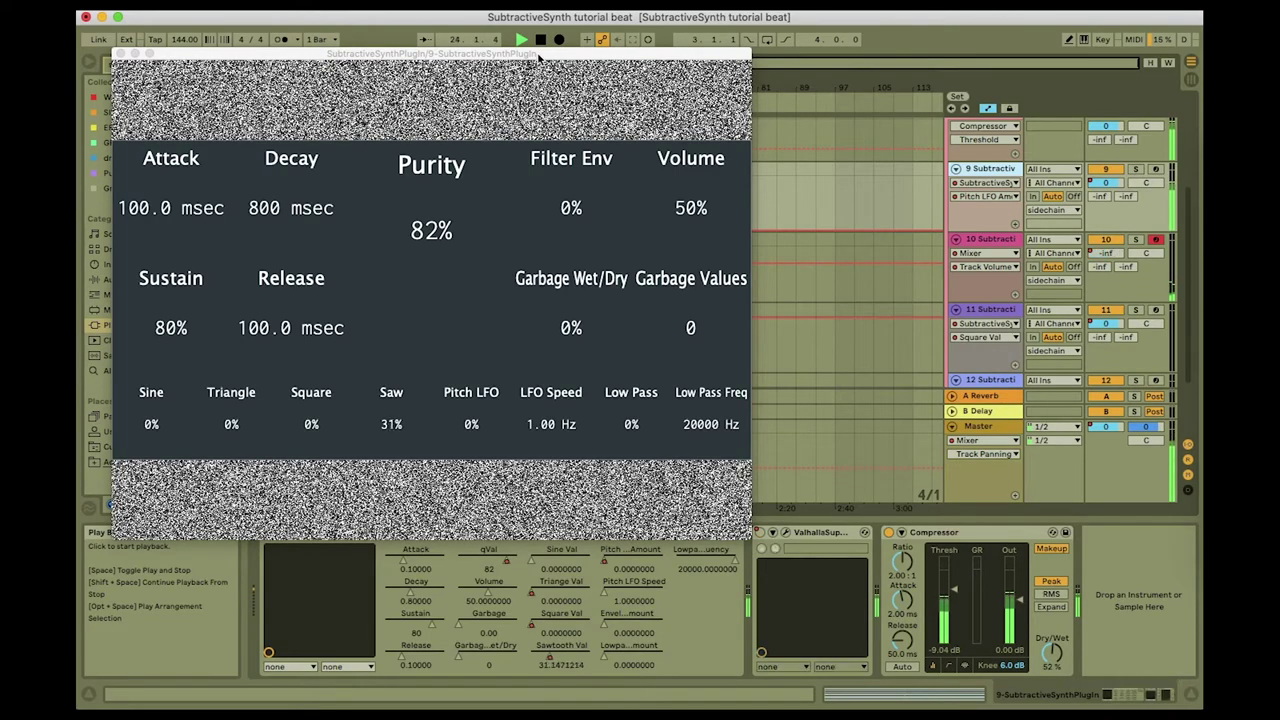
# Move track 9's synth window to the lower right to reveal the playing arrangement.
pyautogui.moveTo(538, 58)
pyautogui.mouseDown()
pyautogui.moveTo(569, 177)
pyautogui.moveTo(620, 235)
pyautogui.moveTo(663, 240)
pyautogui.moveTo(926, 203)
pyautogui.moveTo(1104, 113)
pyautogui.mouseUp()
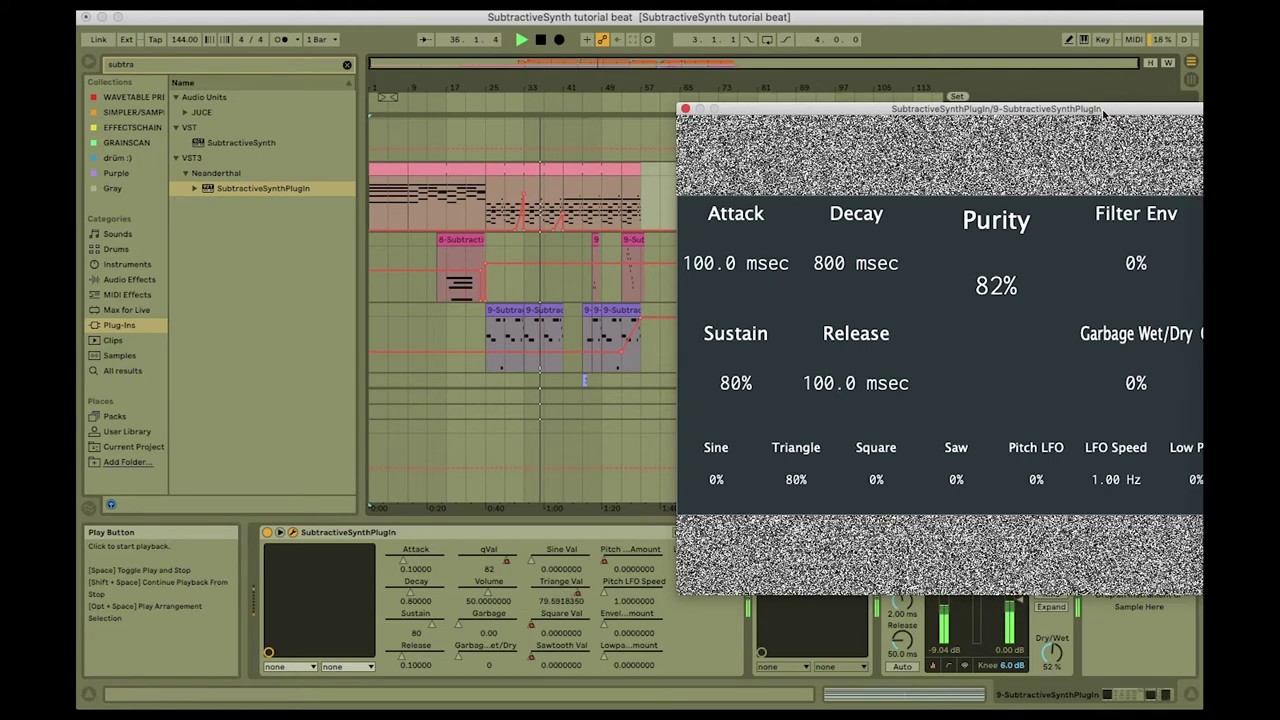
# Close track 9's synth window, select track 11, and briefly open then close its synth window.
pyautogui.click(685, 109)
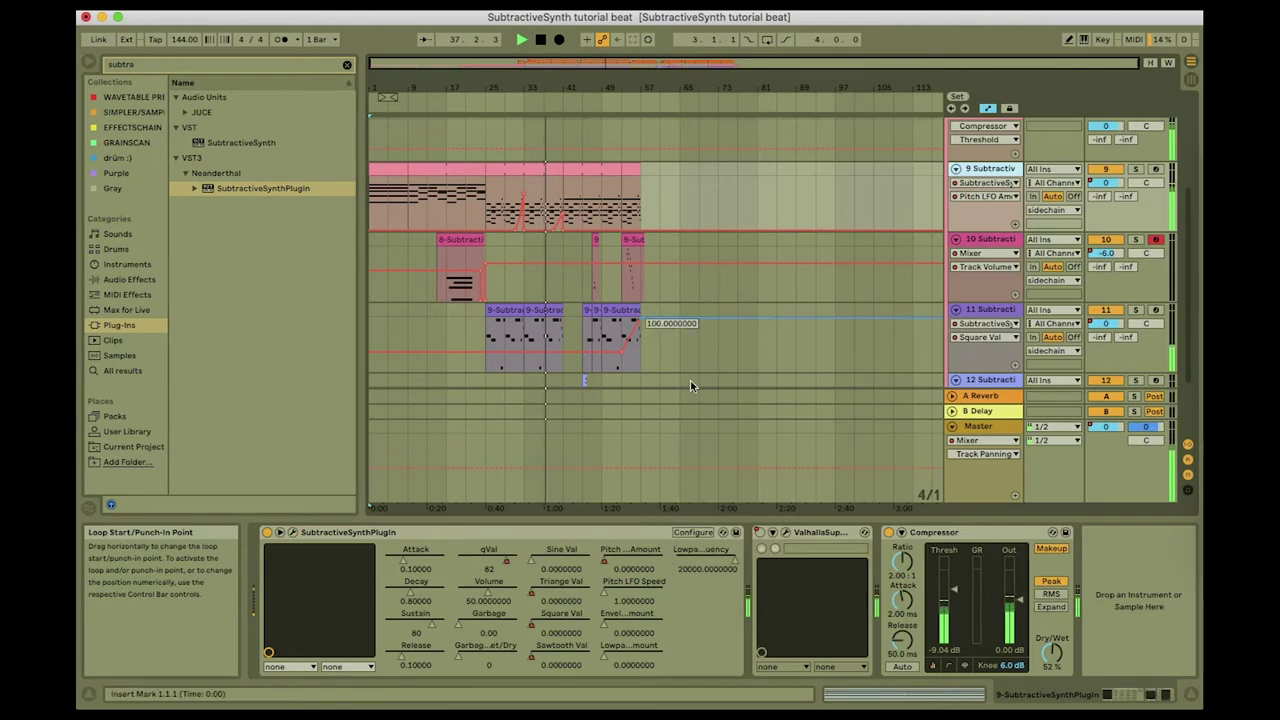
pyautogui.click(585, 365)
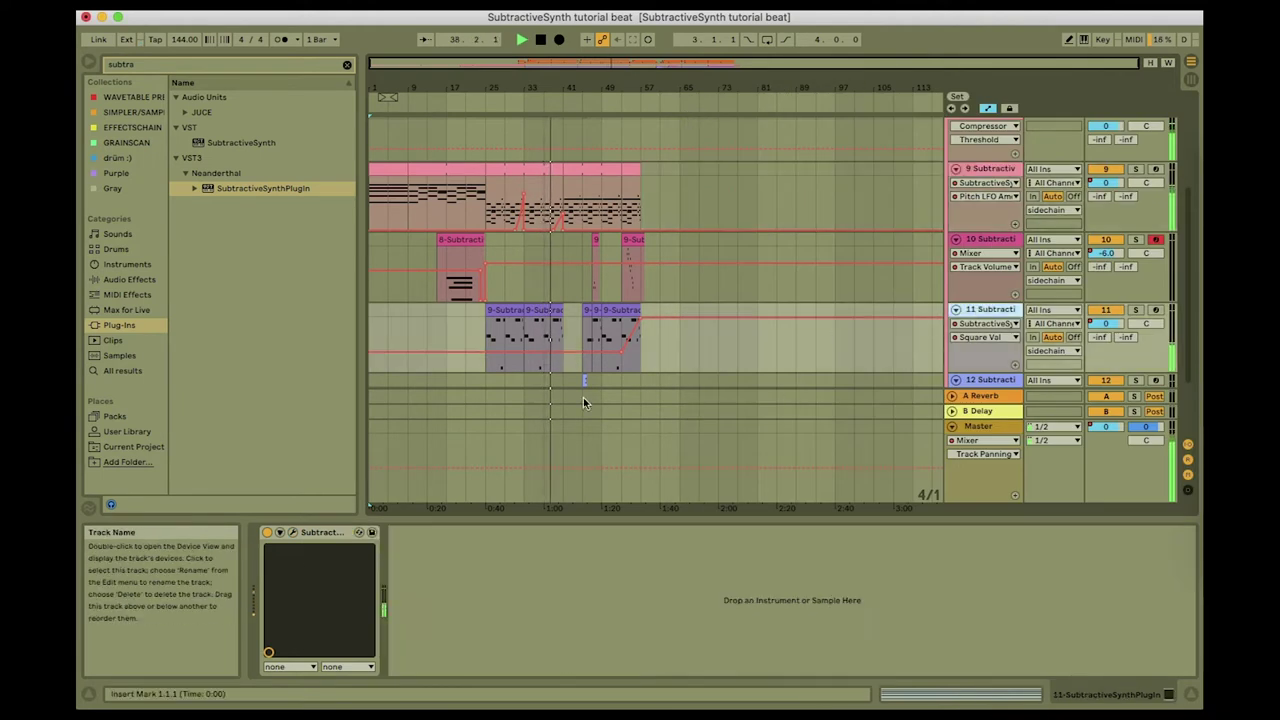
pyautogui.click(290, 532)
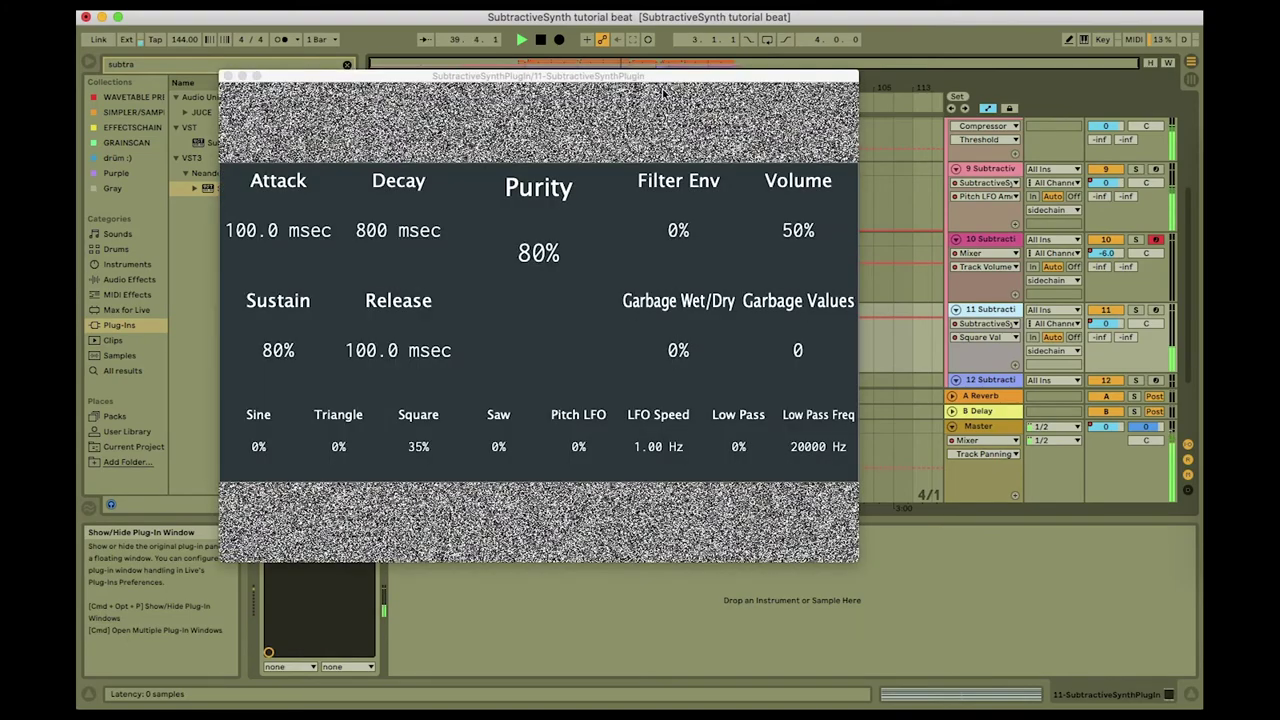
pyautogui.moveTo(661, 80); pyautogui.dragTo(681, 104)
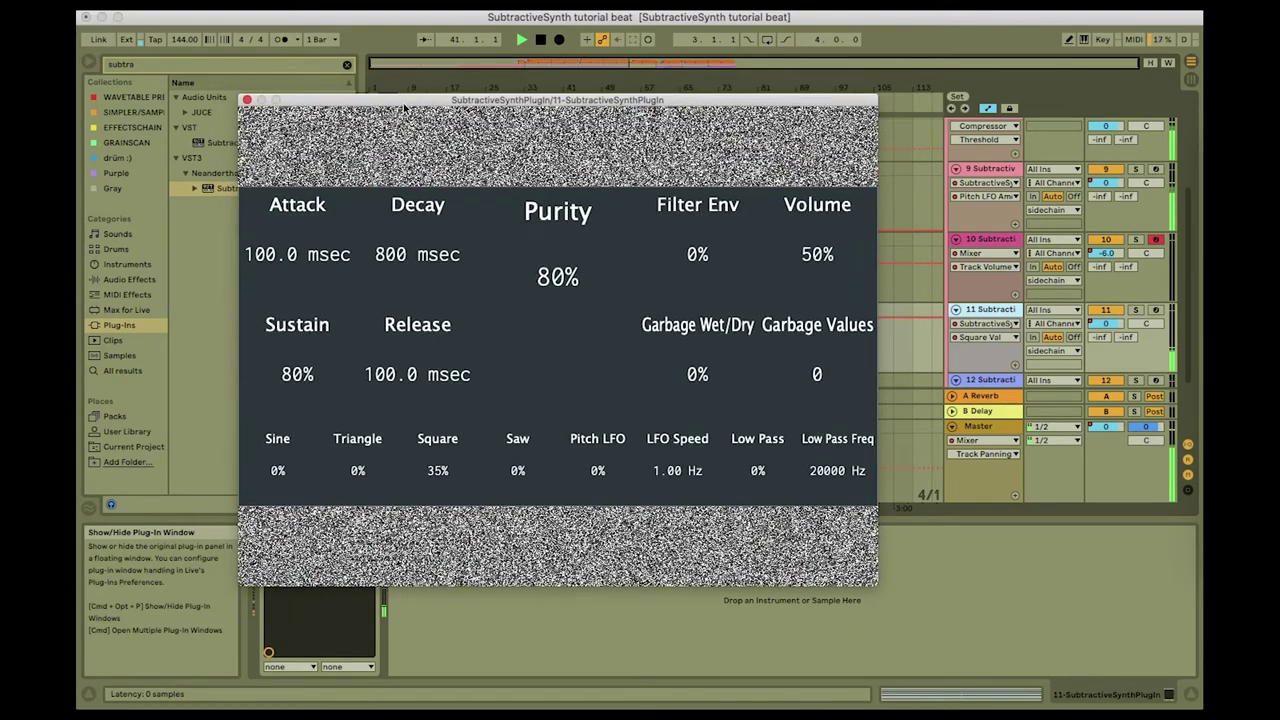
pyautogui.click(247, 101)
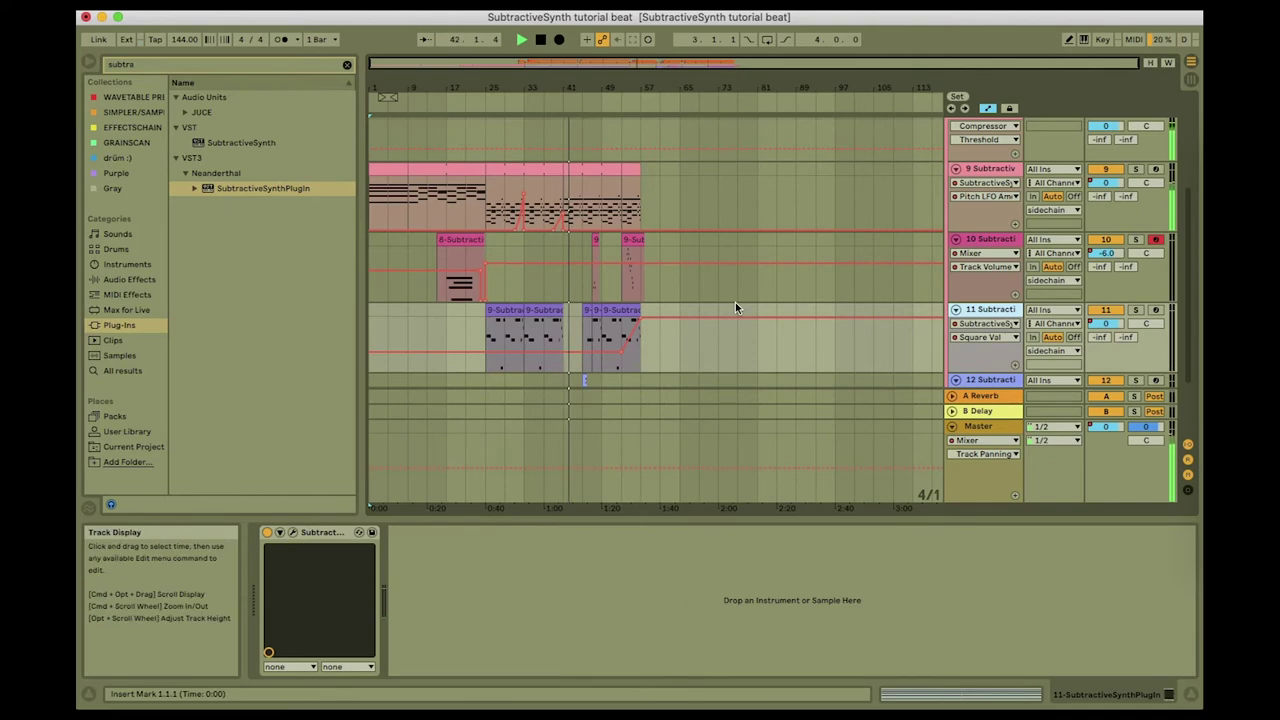
# Browse the tutorial beat arrangement's drum tracks and synth automation lanes while the song plays.
pyautogui.scroll(-2, 607, 294)
pyautogui.scroll(-3, 607, 294)
pyautogui.scroll(2, 607, 292)
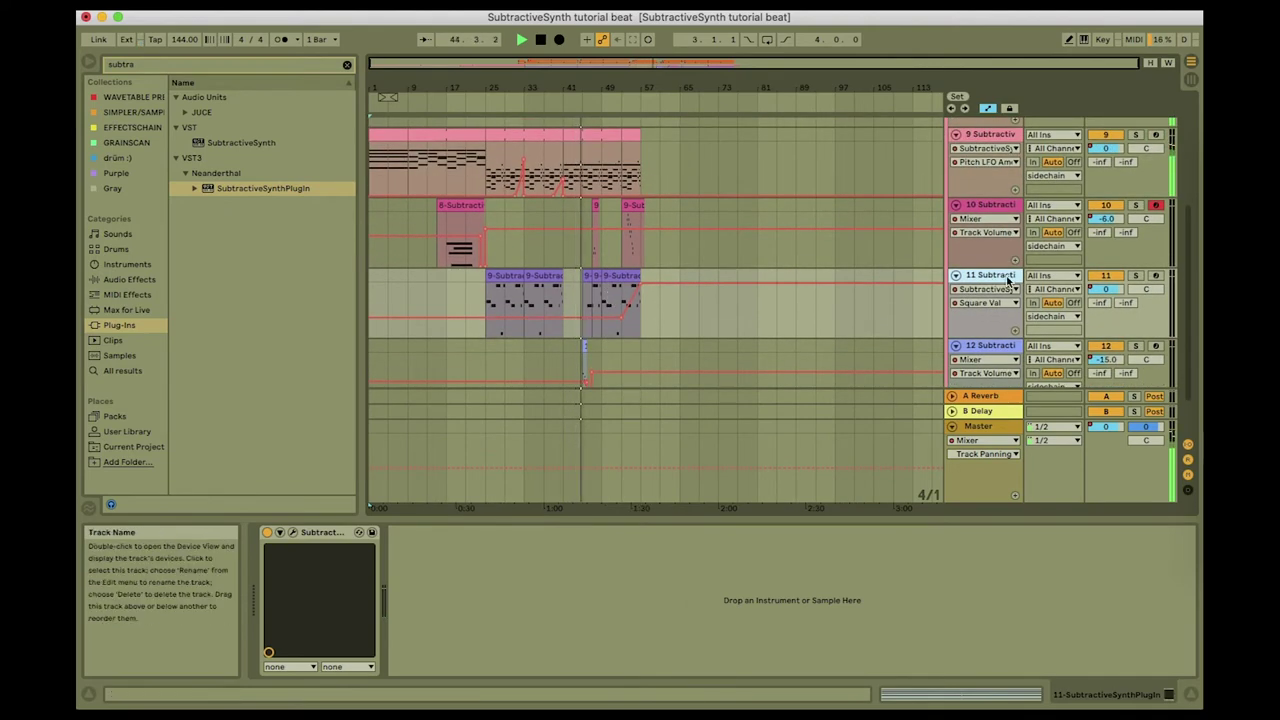
pyautogui.scroll(1, 863, 305)
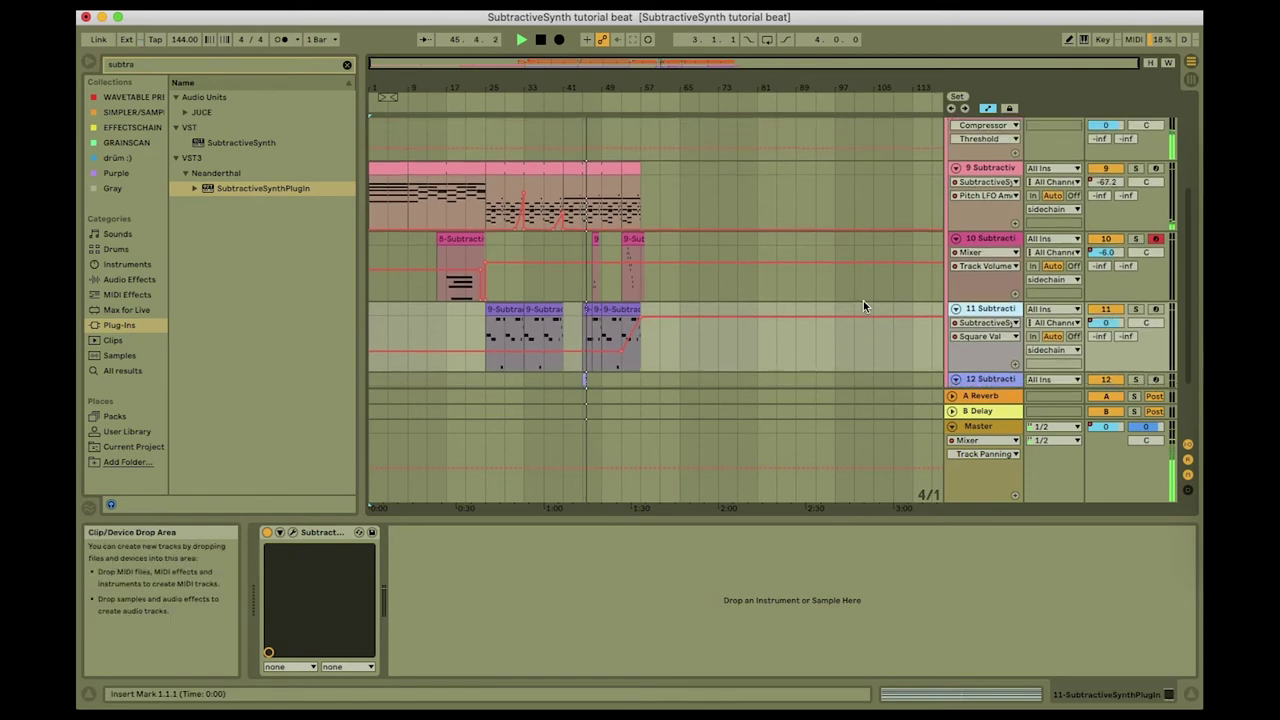
pyautogui.scroll(-2, 863, 305)
pyautogui.scroll(-1, 864, 306)
pyautogui.scroll(-1, 864, 306)
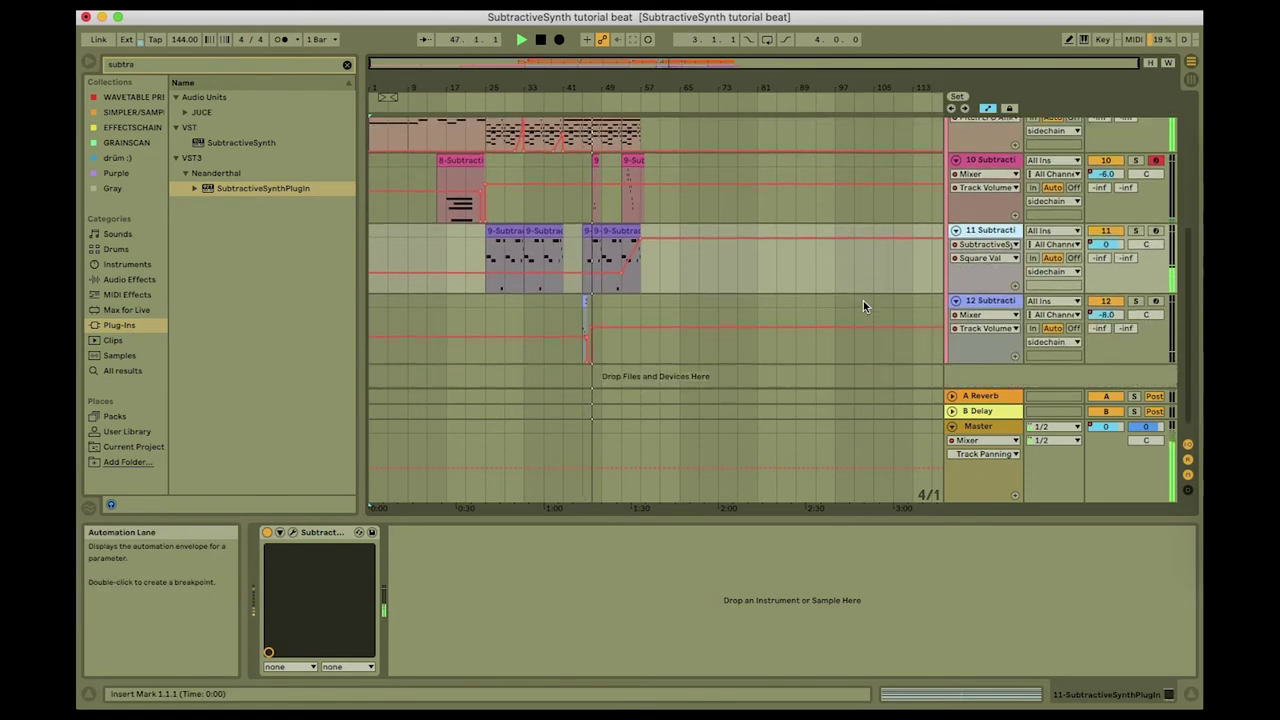
pyautogui.scroll(2, 863, 300)
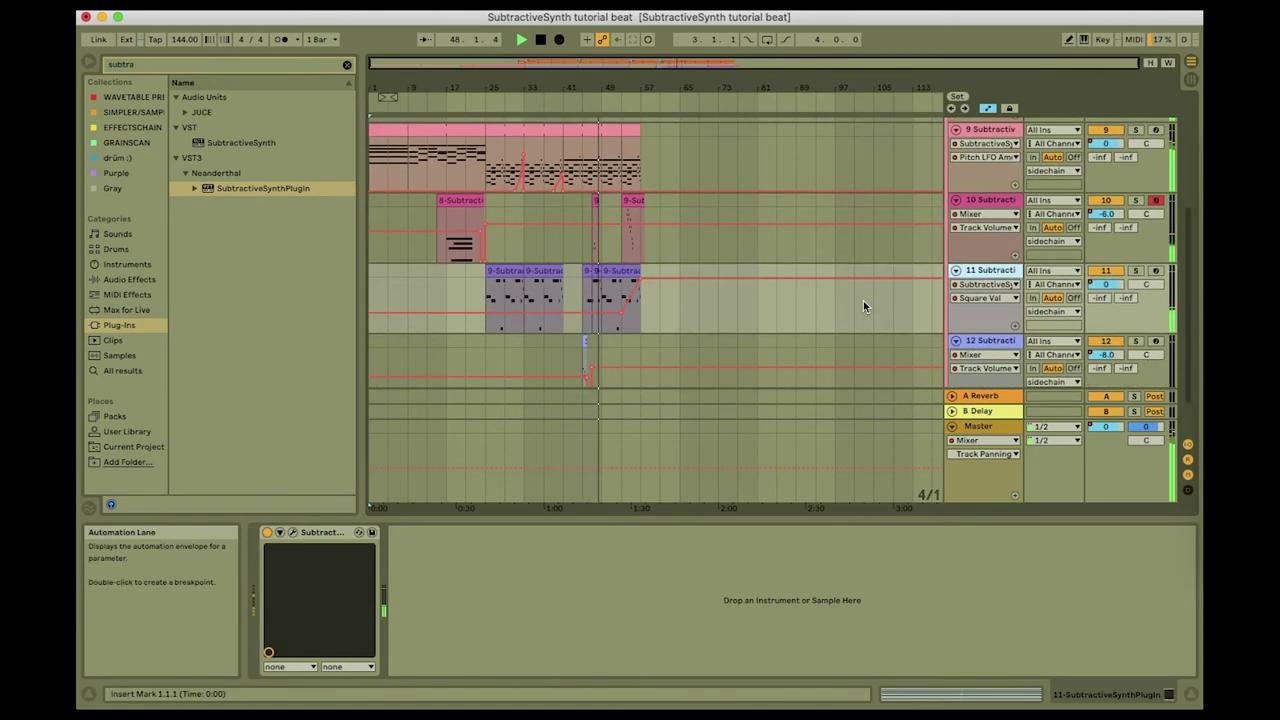
pyautogui.scroll(1, 863, 300)
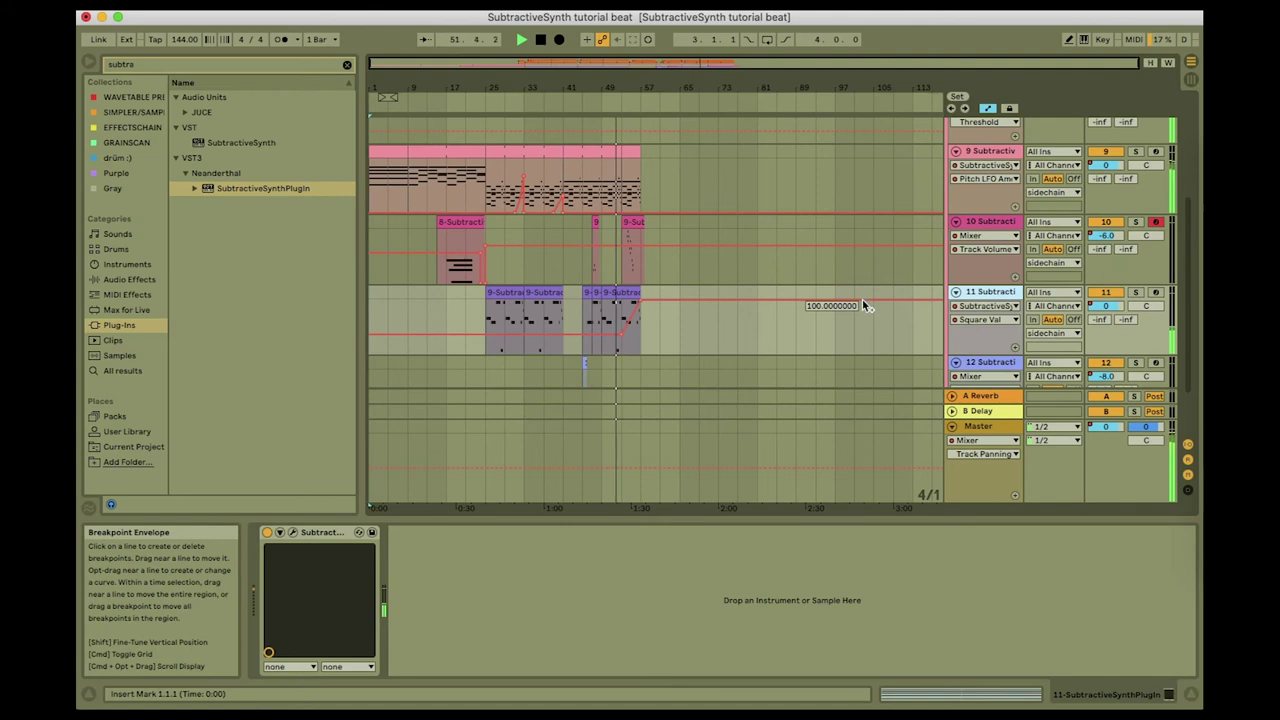
pyautogui.scroll(1, 862, 299)
pyautogui.scroll(1, 863, 300)
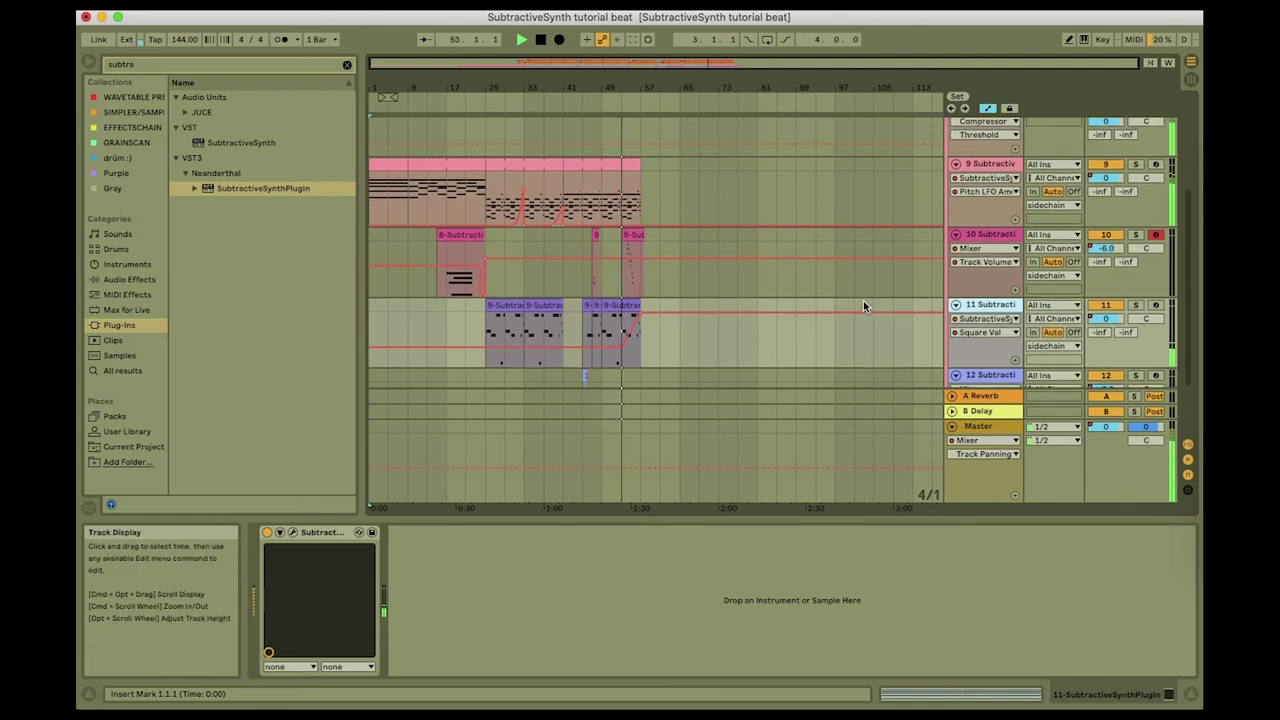
pyautogui.scroll(2, 863, 300)
pyautogui.scroll(2, 862, 299)
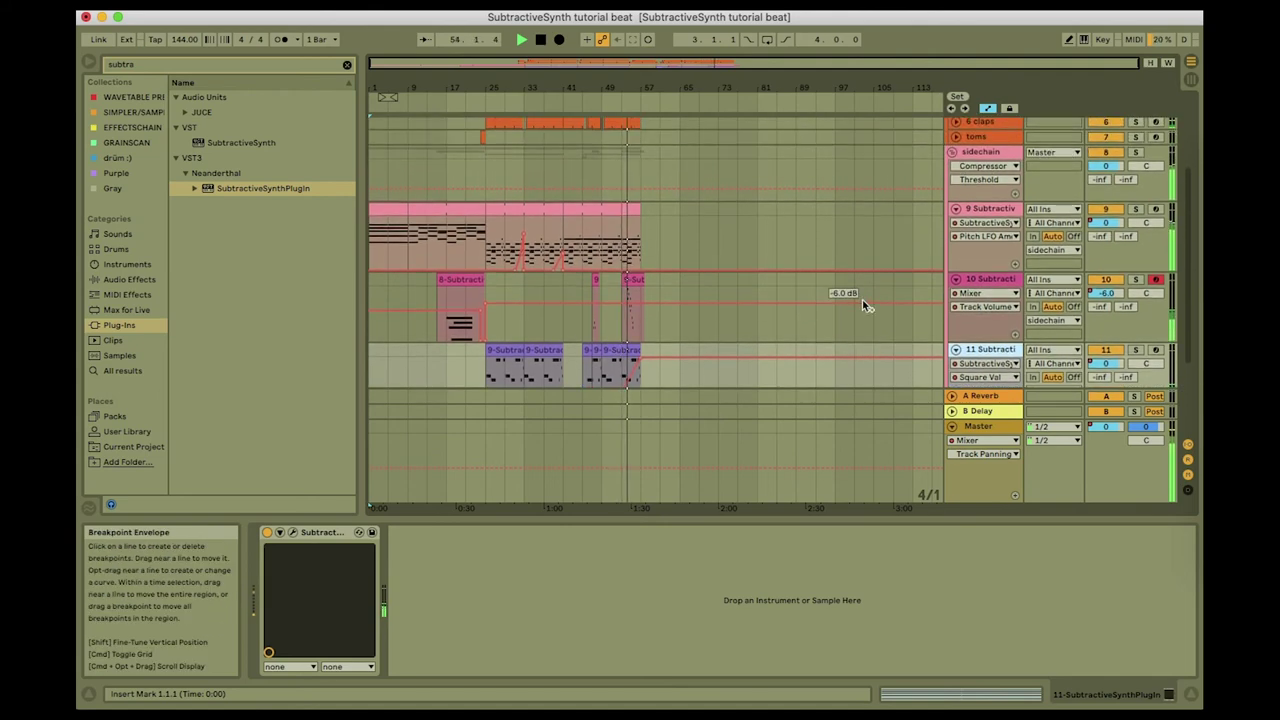
pyautogui.scroll(2, 862, 299)
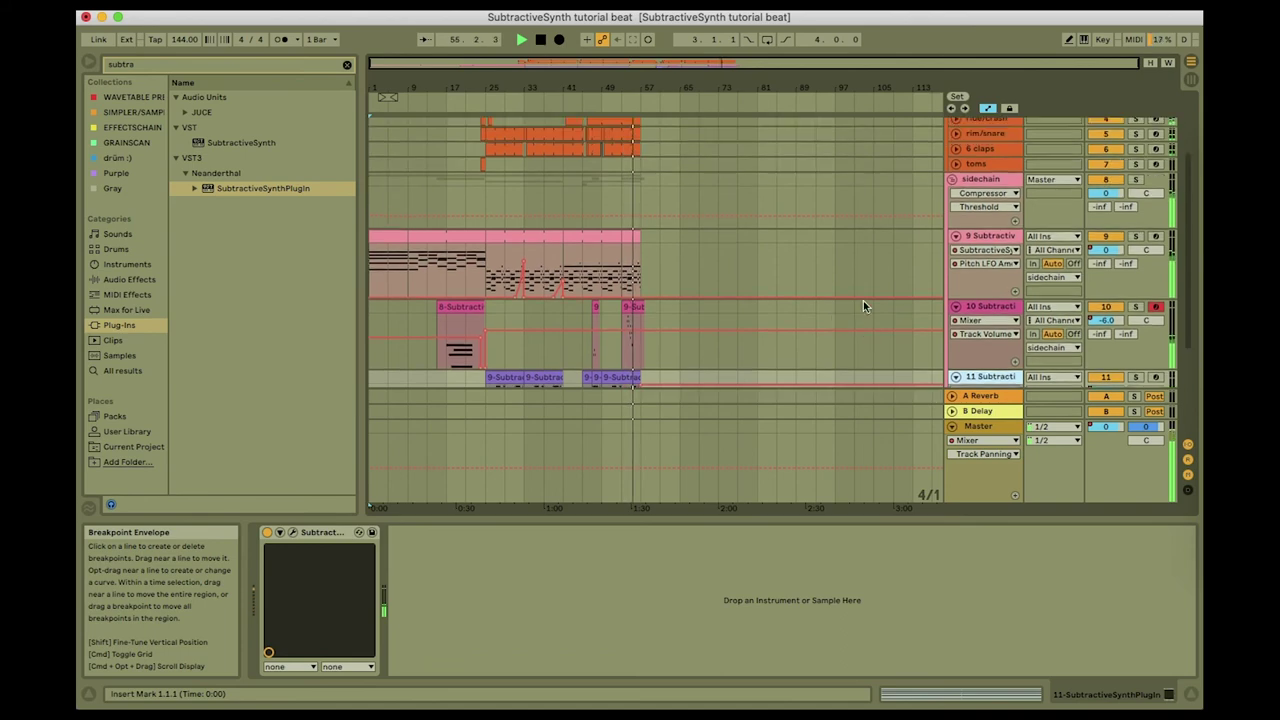
pyautogui.scroll(1, 863, 301)
pyautogui.scroll(1, 863, 301)
pyautogui.scroll(1, 863, 301)
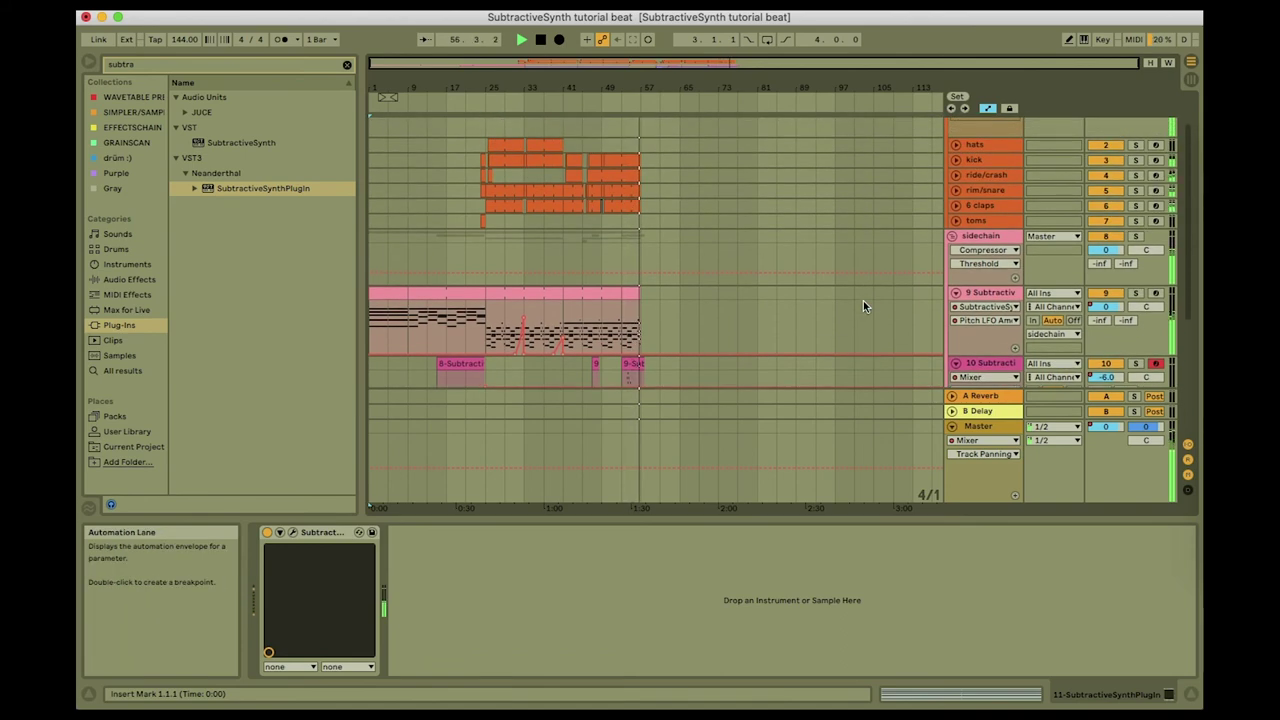